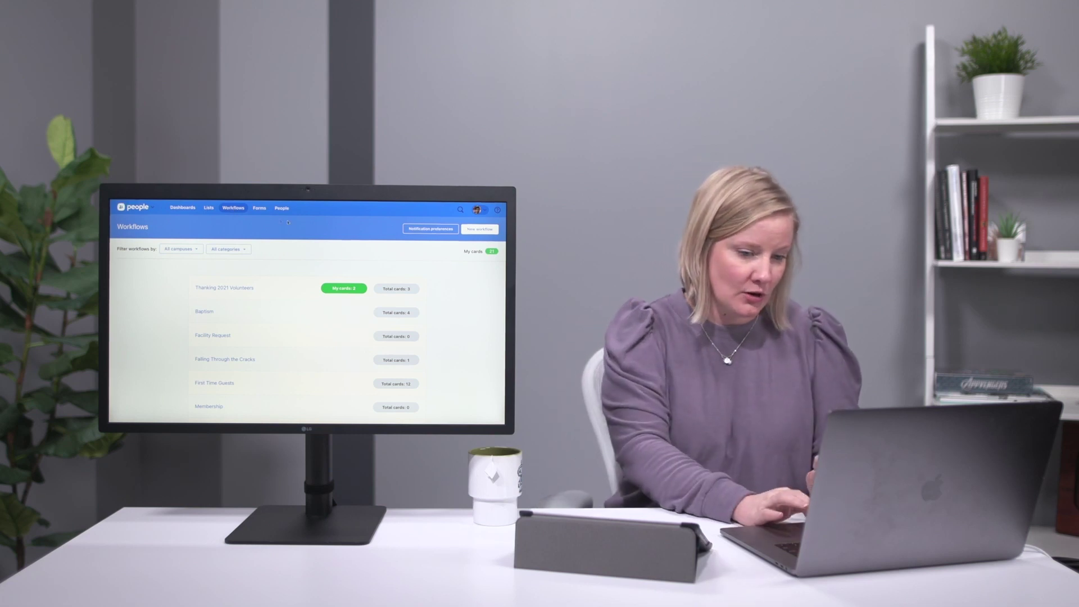
Open the New workflow dialog from the Workflows overview.
left_click(481, 229)
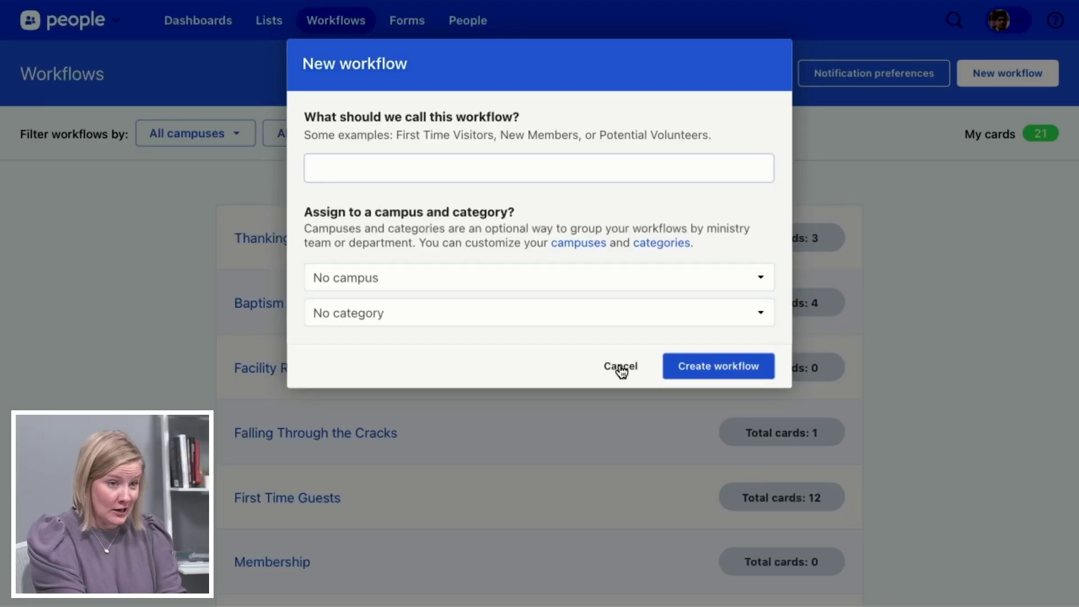
Cancel the new workflow and open the First Time Guests workflow from the list.
left_click(621, 368)
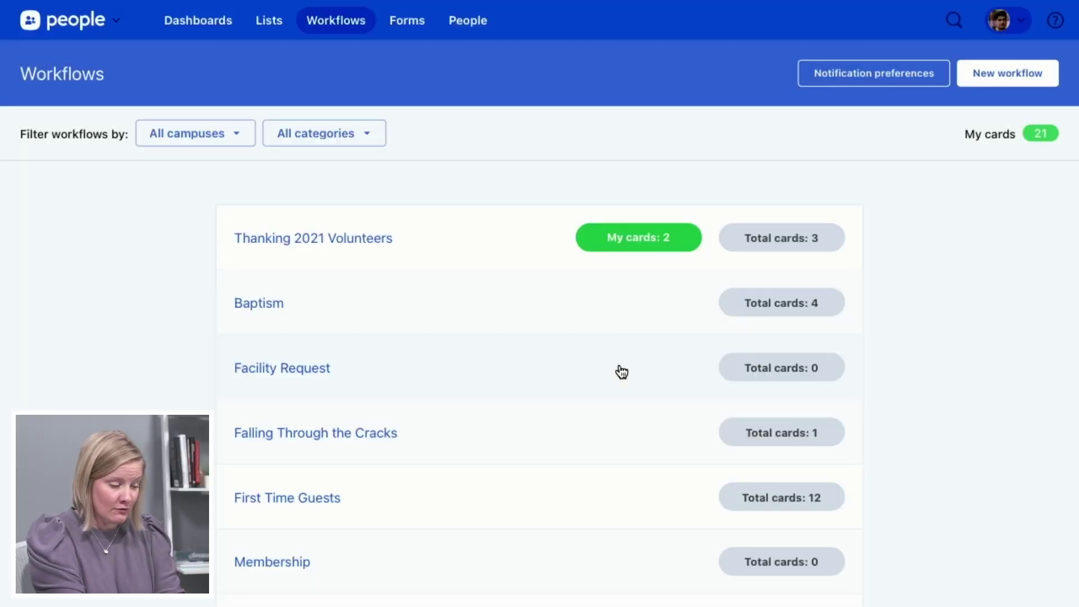
scroll(621, 371, "down", 1)
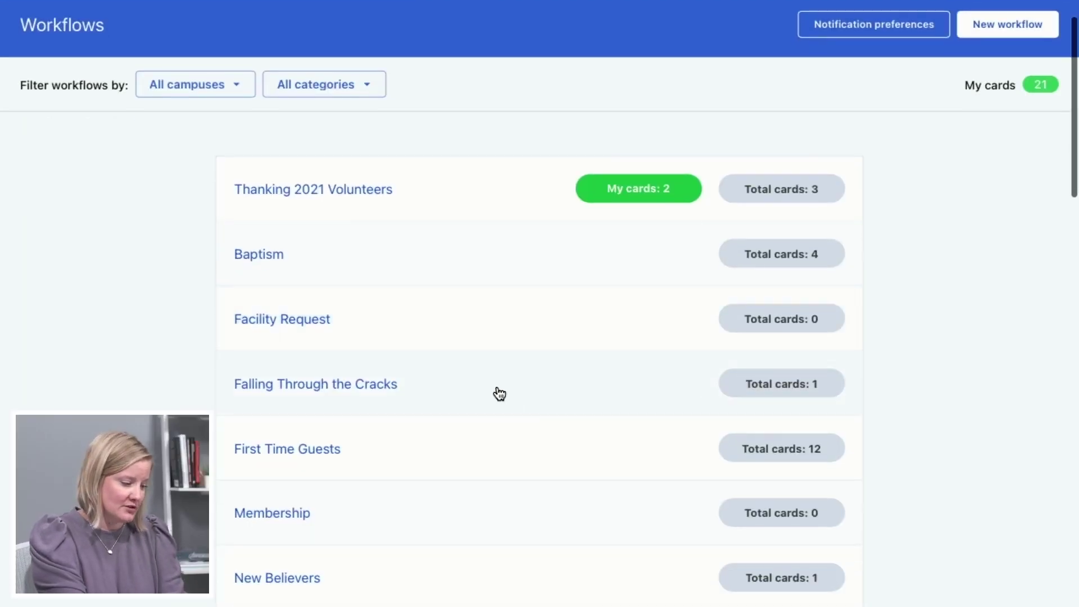
left_click(317, 453)
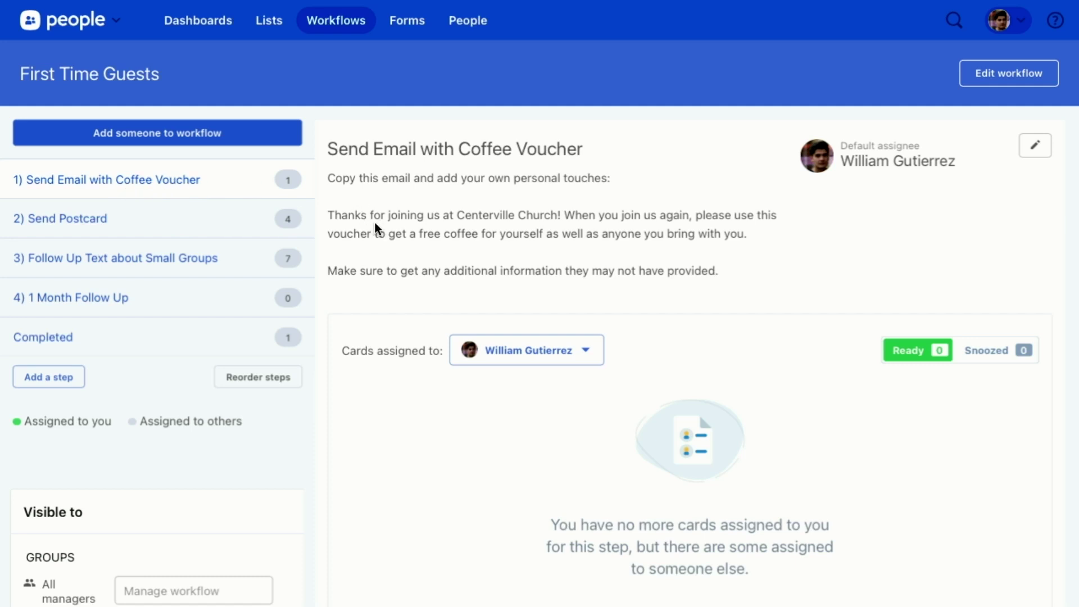
left_click(1035, 148)
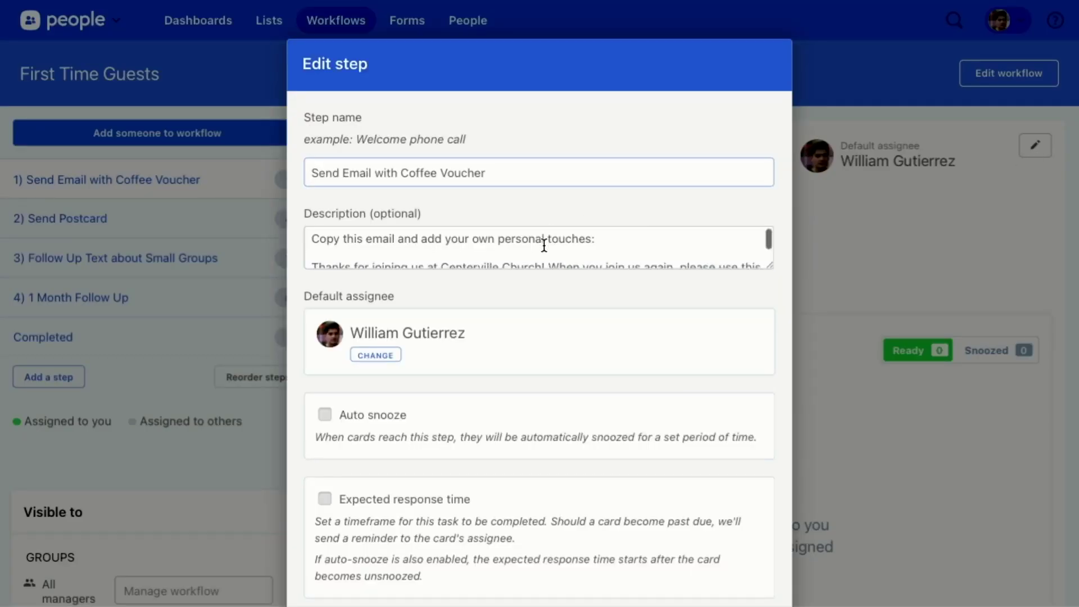
scroll(544, 243, "down", 5)
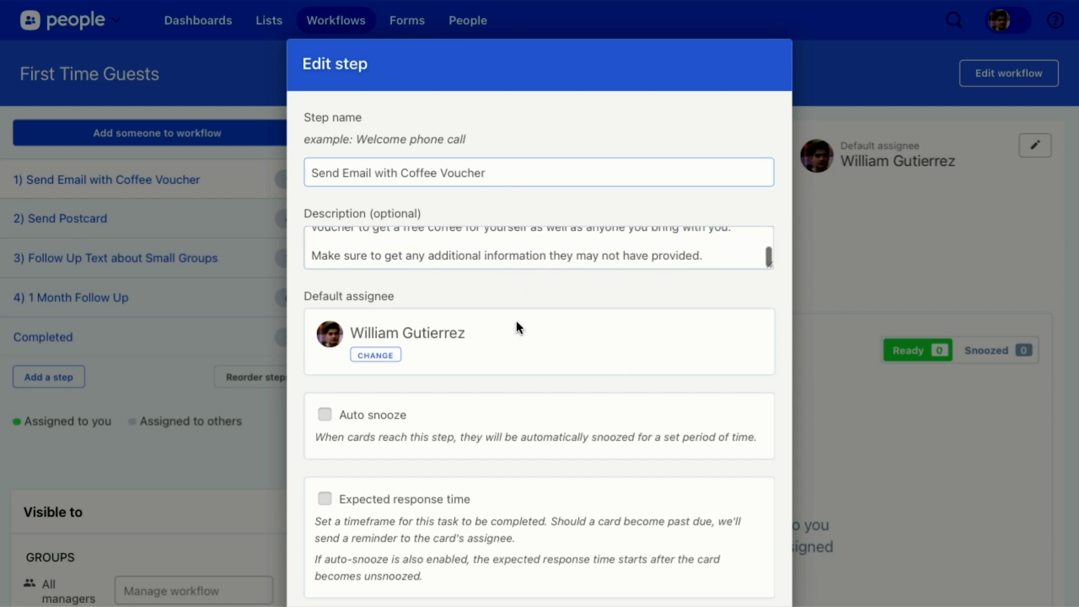
scroll(515, 318, "down", 1)
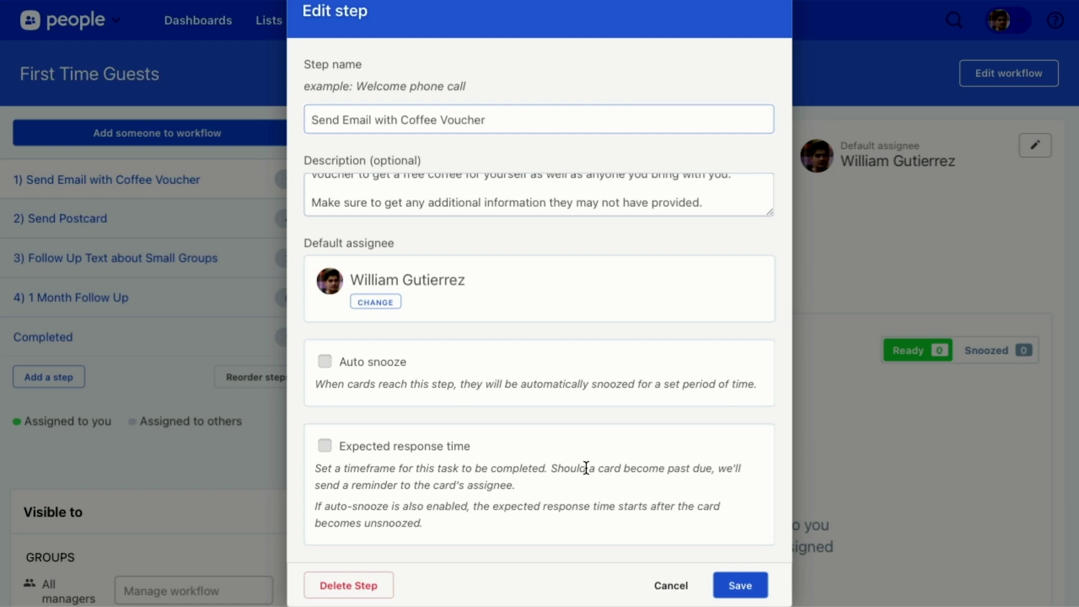
left_click(668, 587)
scroll(152, 419, "down", 5)
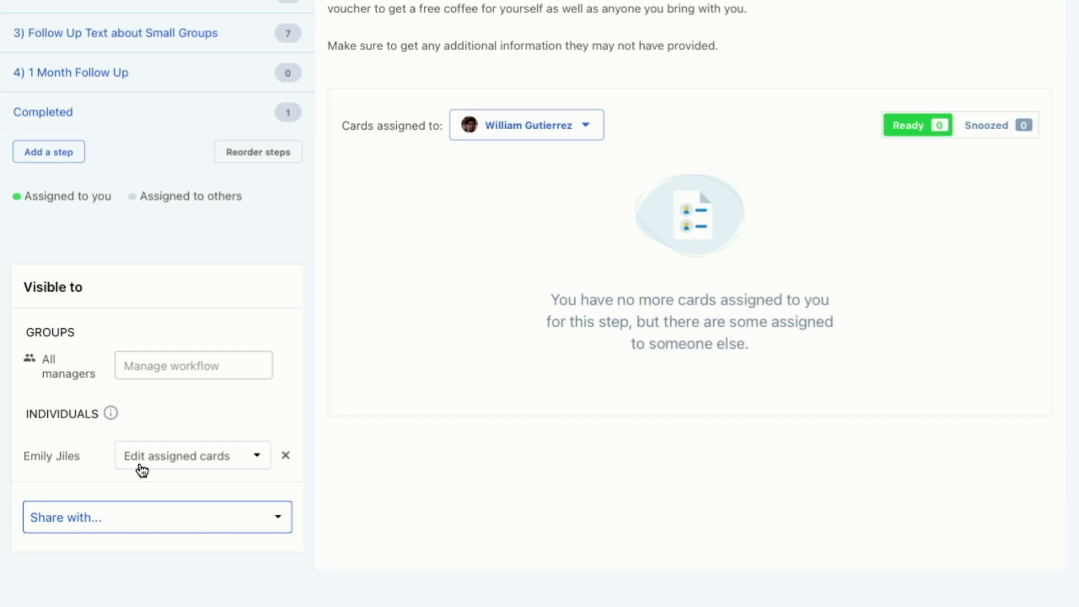
scroll(142, 470, "up", 5)
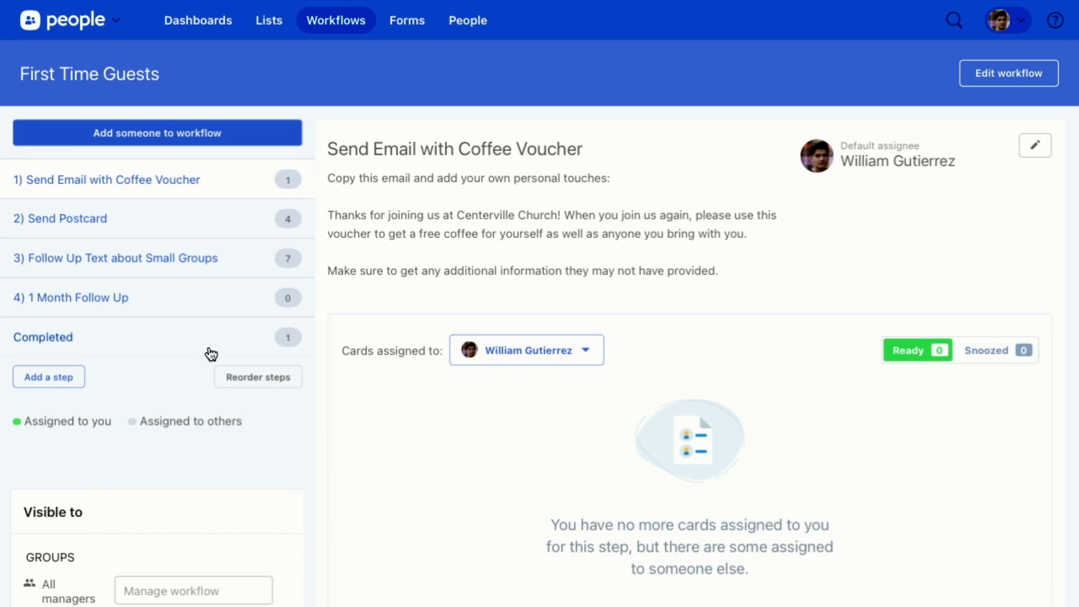
Add the searched guest to the workflow, with the card reassigned and pinned to a team member.
left_click(164, 138)
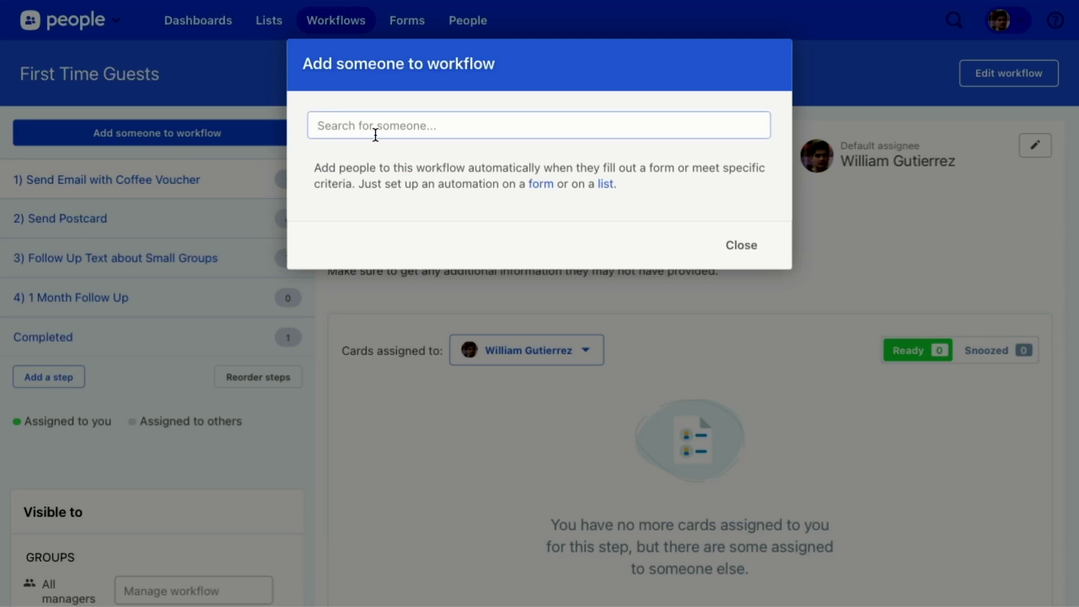
type("Joe smith")
left_click(448, 184)
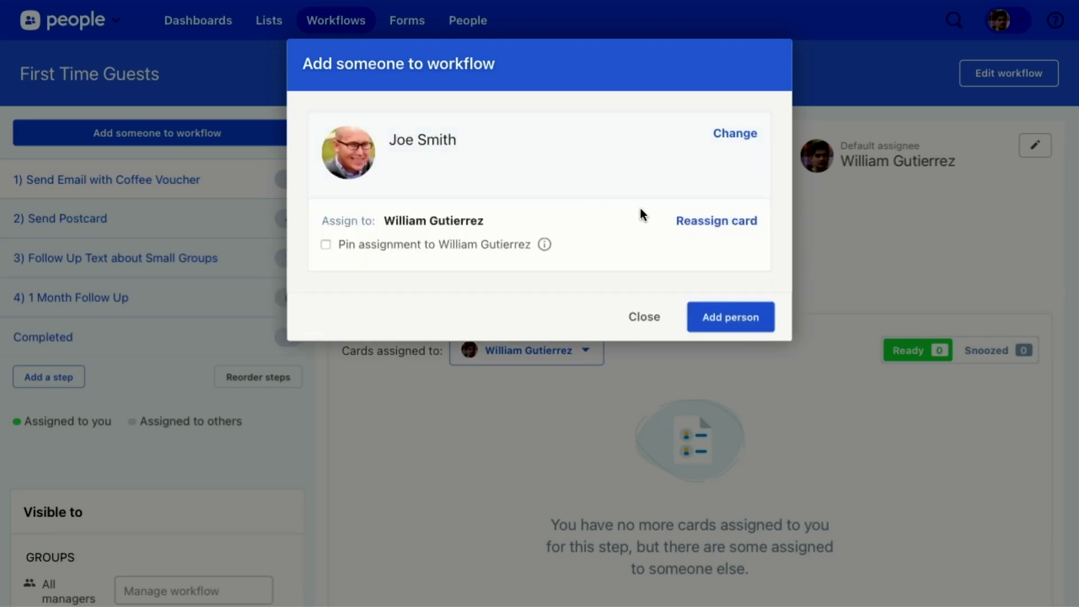
left_click(690, 224)
type("emily")
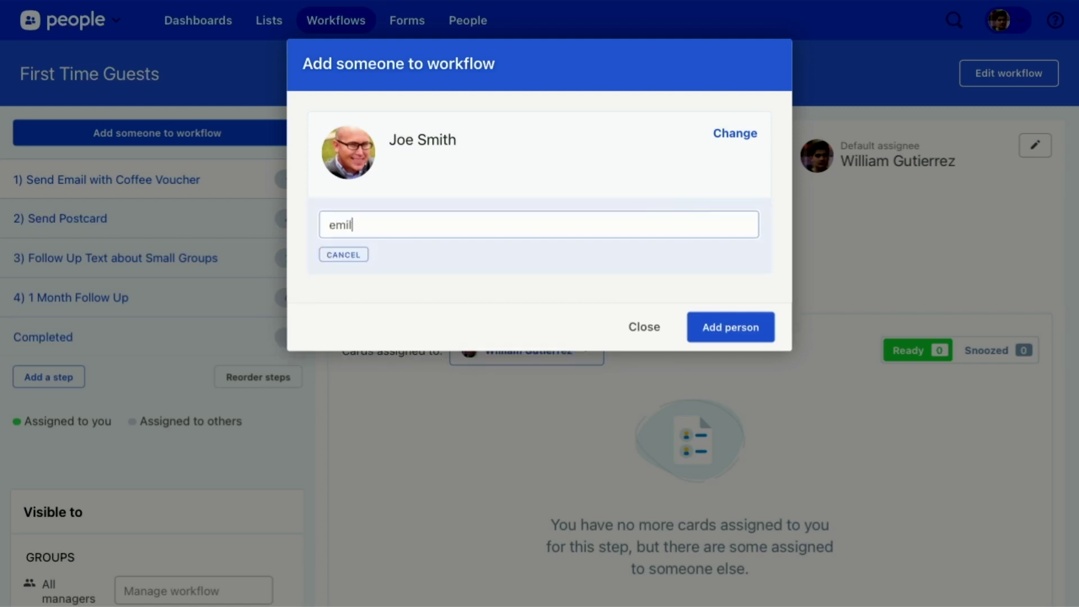
left_click(480, 279)
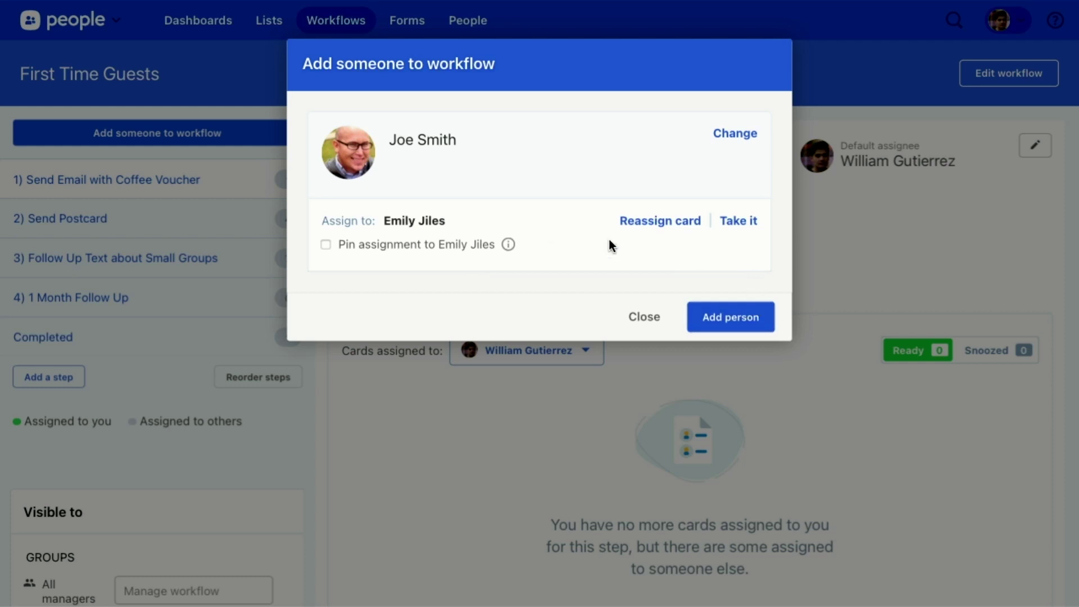
left_click(355, 249)
left_click(710, 318)
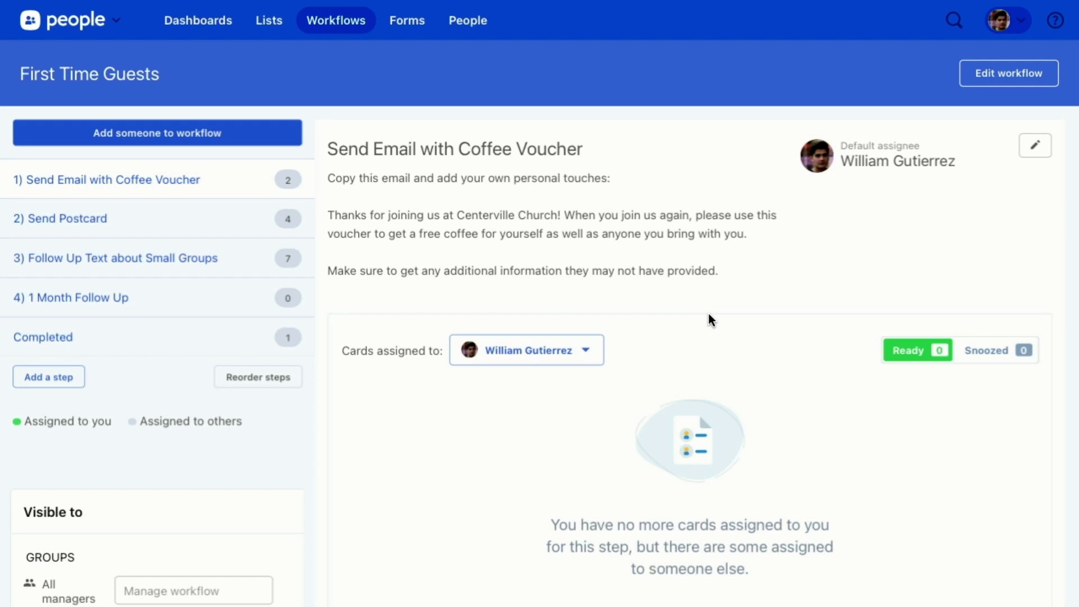
Filter the coffee-voucher step to the other assignee's card, then open it and review its history.
left_click(587, 351)
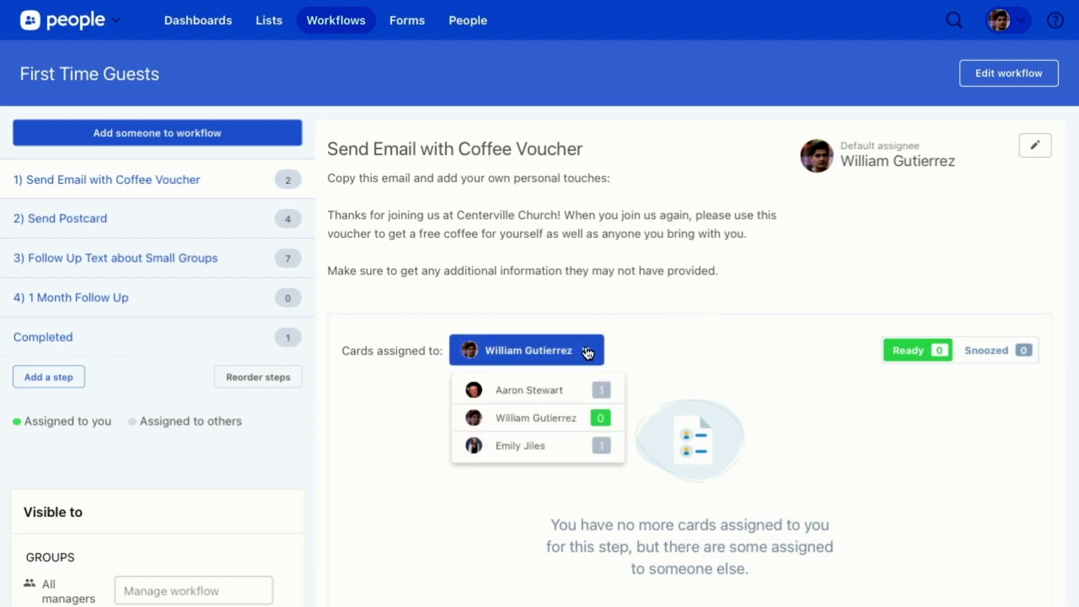
left_click(554, 395)
scroll(675, 388, "down", 2)
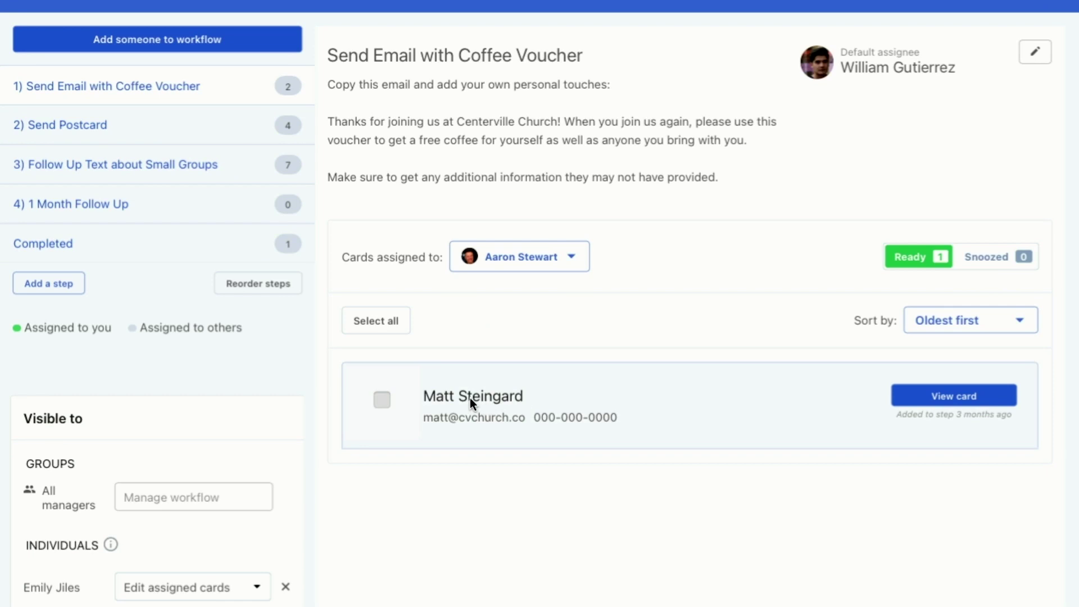
left_click(470, 397)
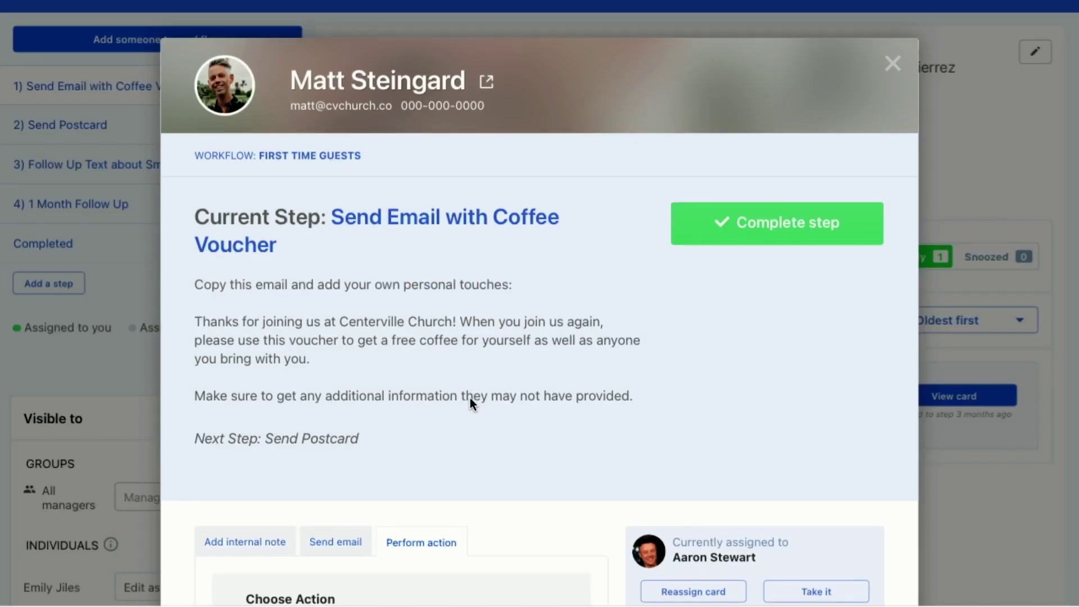
scroll(469, 396, "down", 1)
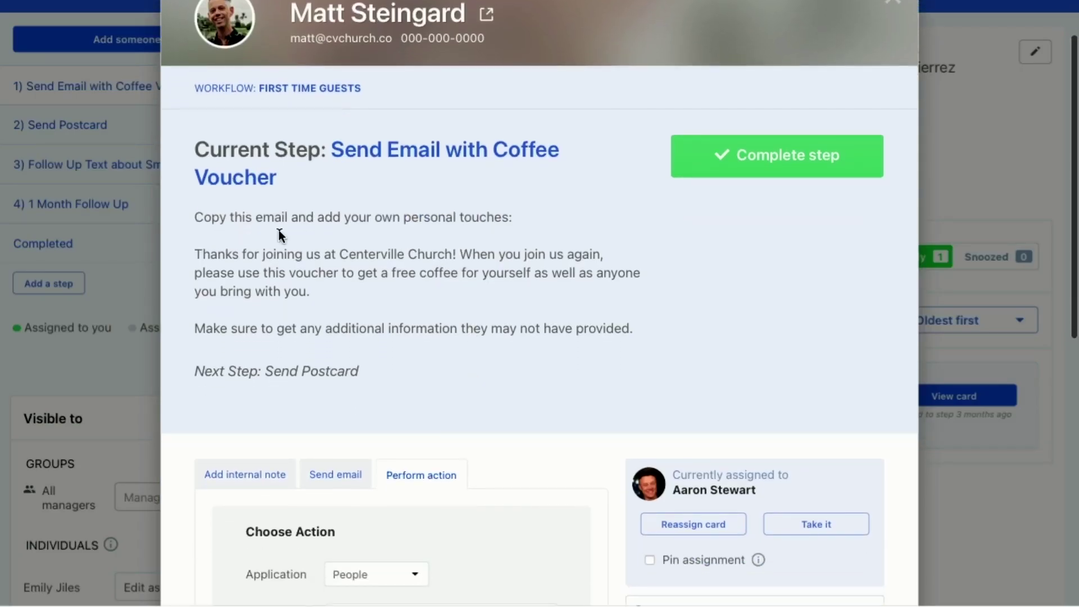
scroll(359, 336, "down", 1)
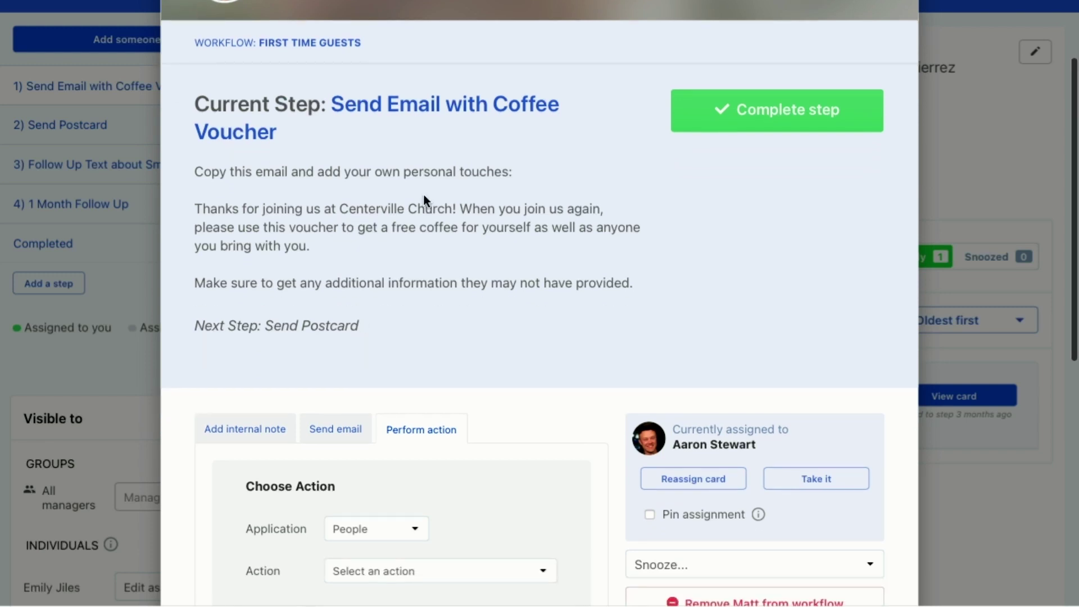
scroll(423, 241, "down", 4)
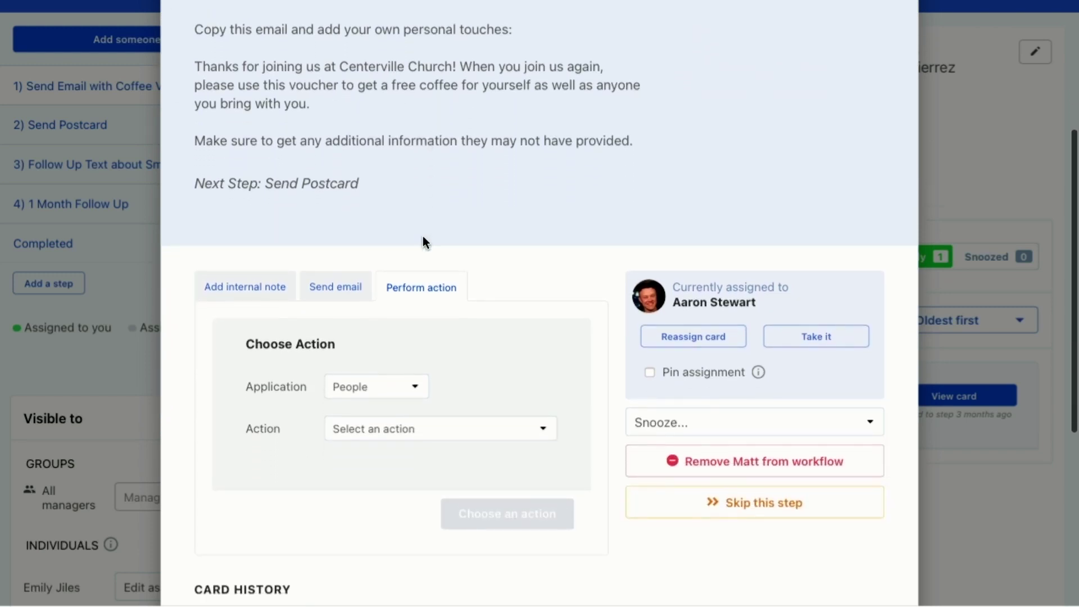
scroll(422, 241, "down", 5)
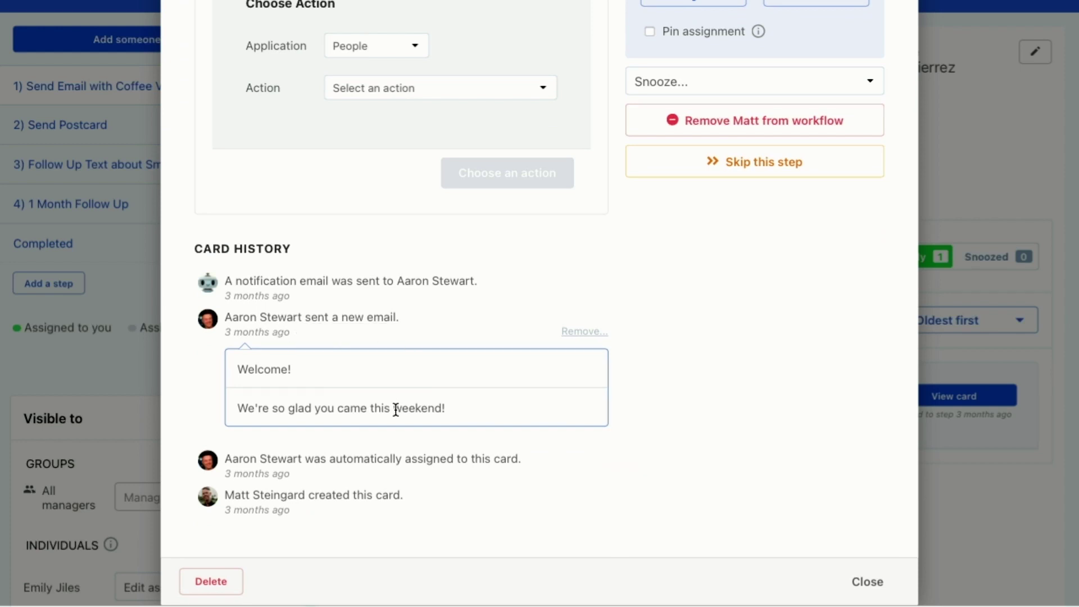
scroll(396, 409, "up", 4)
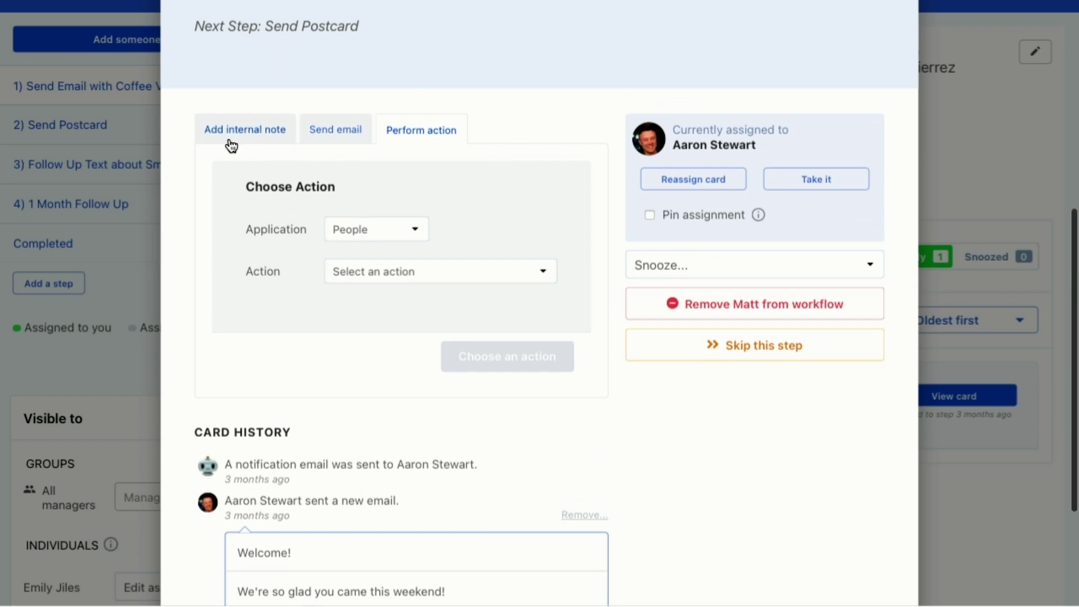
left_click(229, 139)
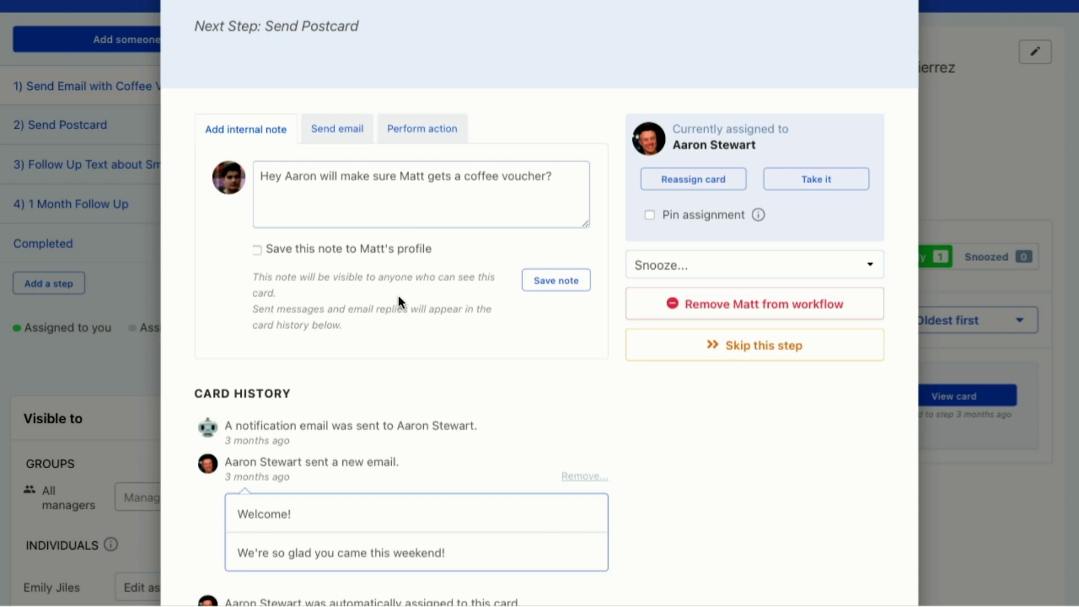
Save the coffee-voucher note and snooze the card for today, until January 27, 2022.
left_click(554, 281)
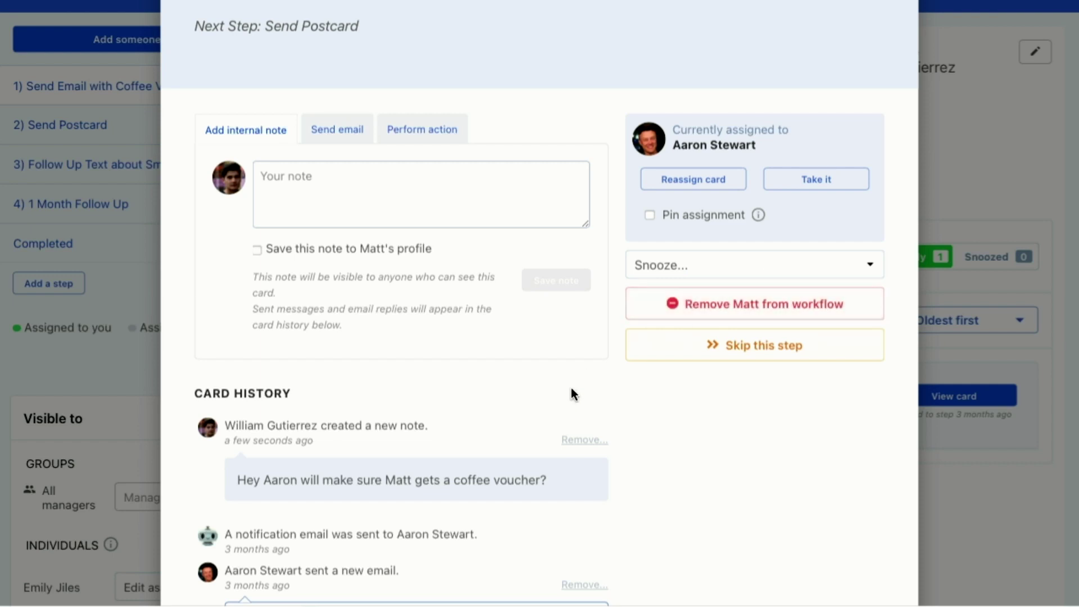
left_click(702, 266)
left_click(703, 281)
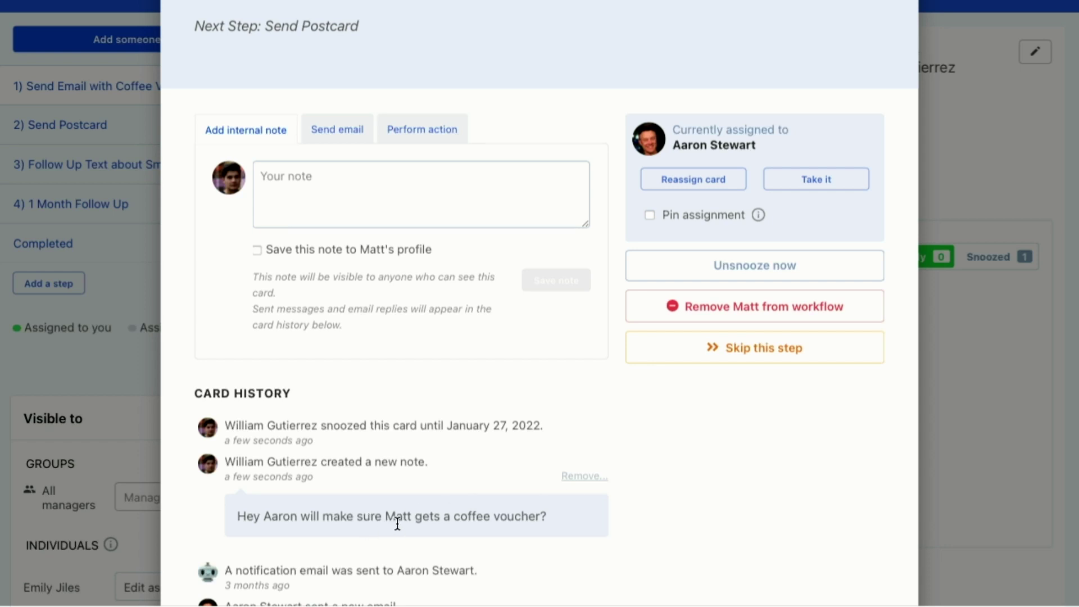
Review the card's Send email form and earlier welcome email, then view the Perform action options.
scroll(397, 524, "up", 2)
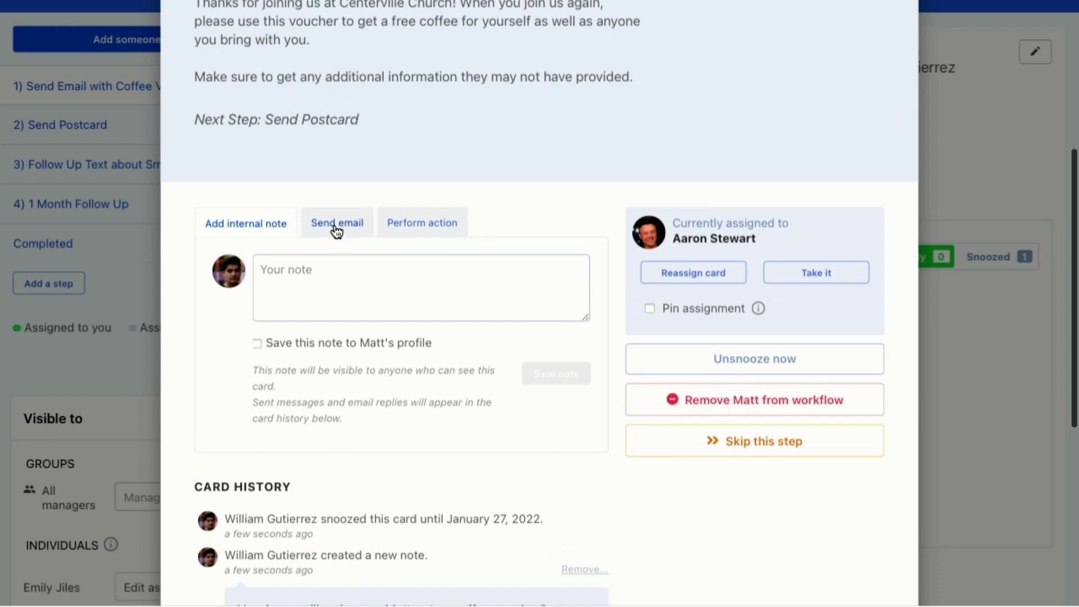
left_click(336, 224)
scroll(371, 279, "down", 3)
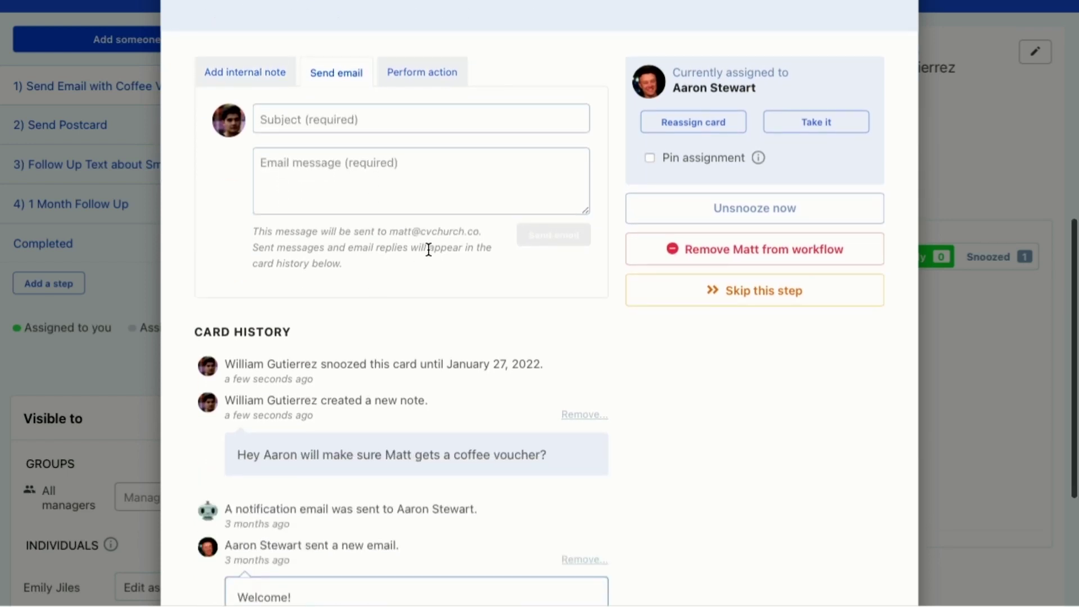
scroll(439, 260, "down", 2)
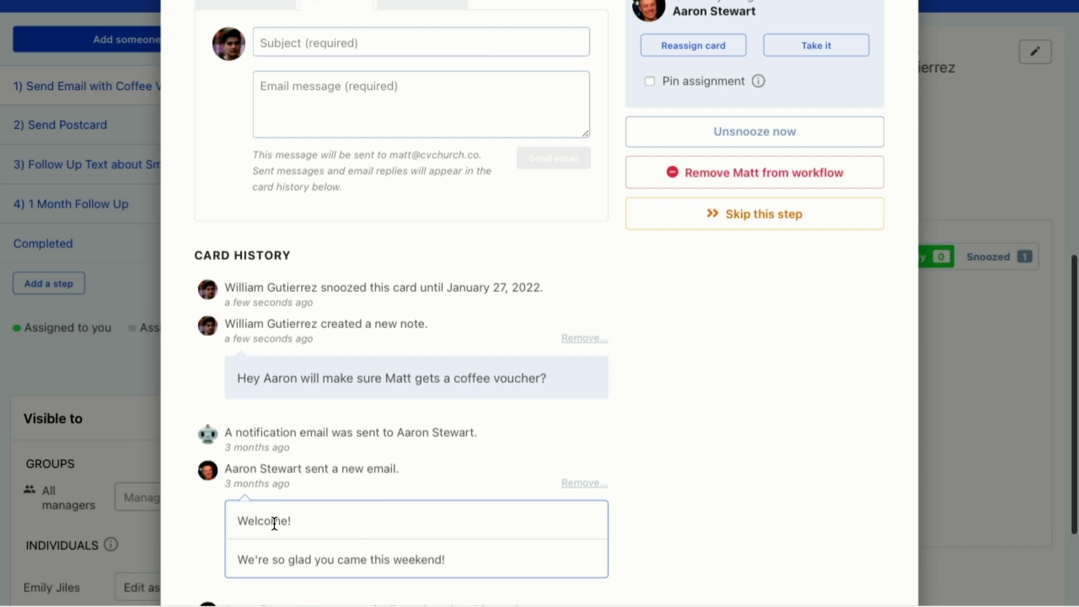
scroll(311, 458, "up", 4)
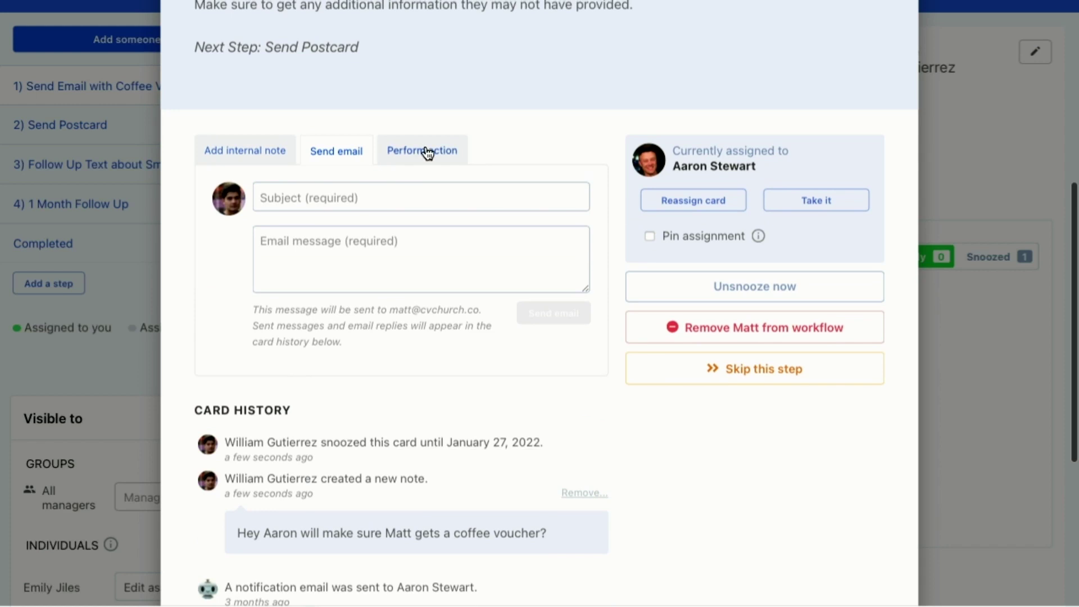
left_click(426, 150)
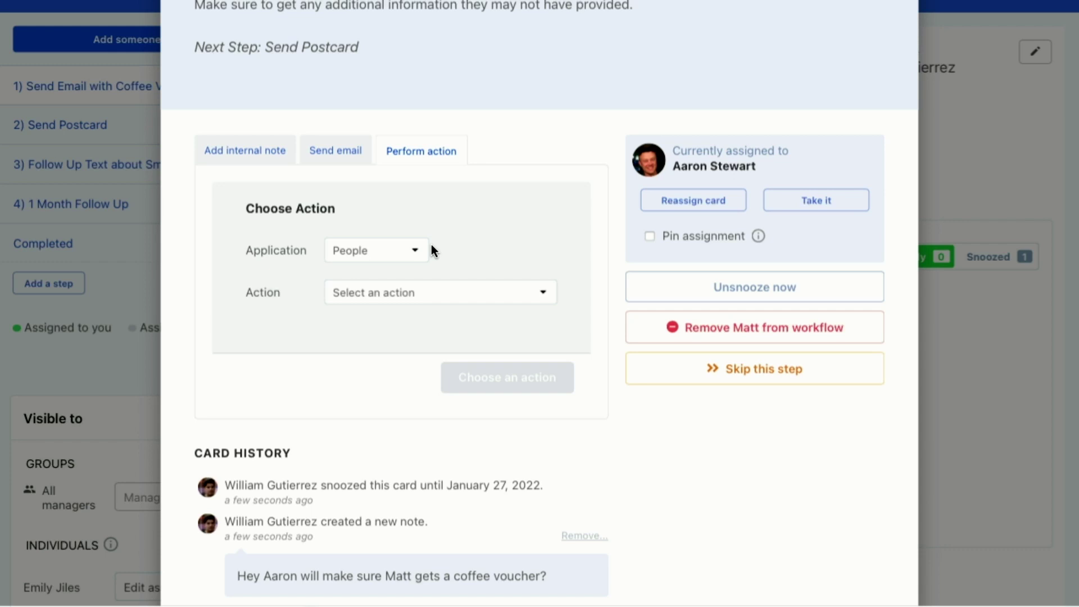
scroll(431, 247, "up", 2)
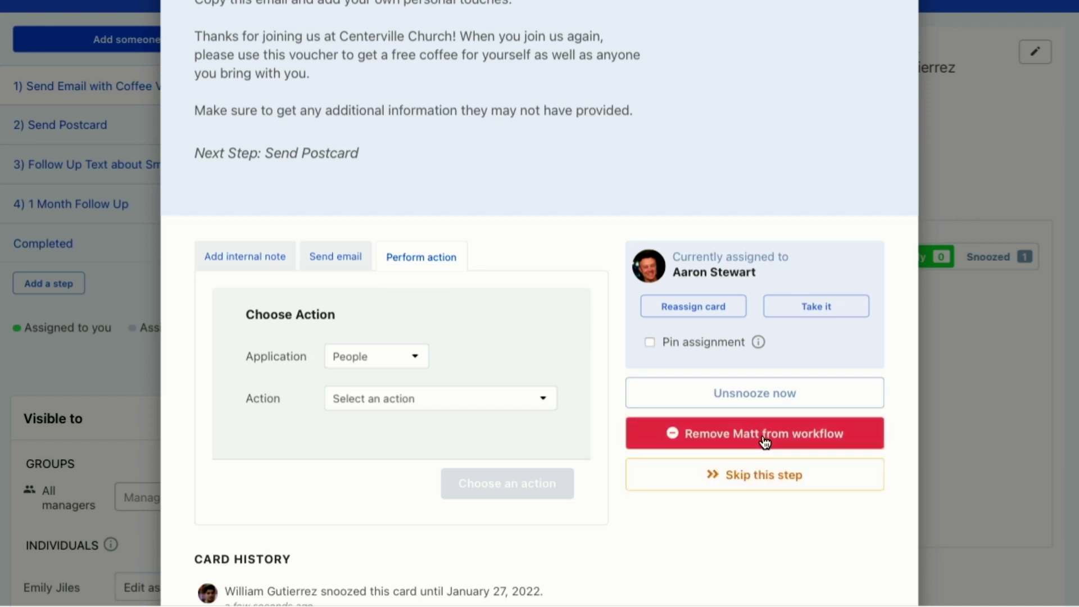
scroll(764, 441, "up", 5)
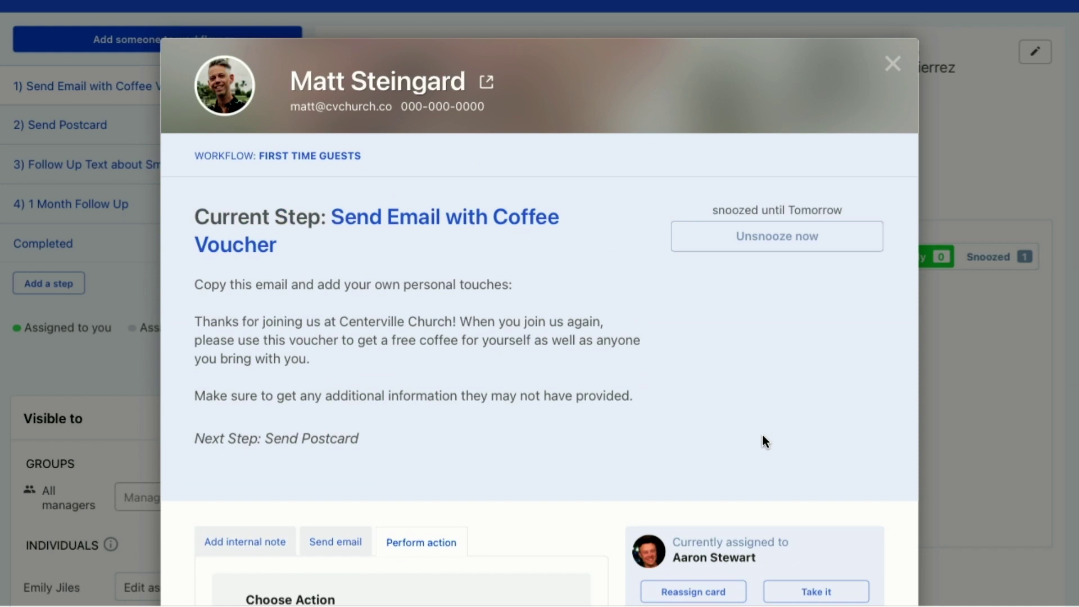
Unsnooze the guest's card, close it, and go to the Follow Up Text about Small Groups step.
left_click(769, 243)
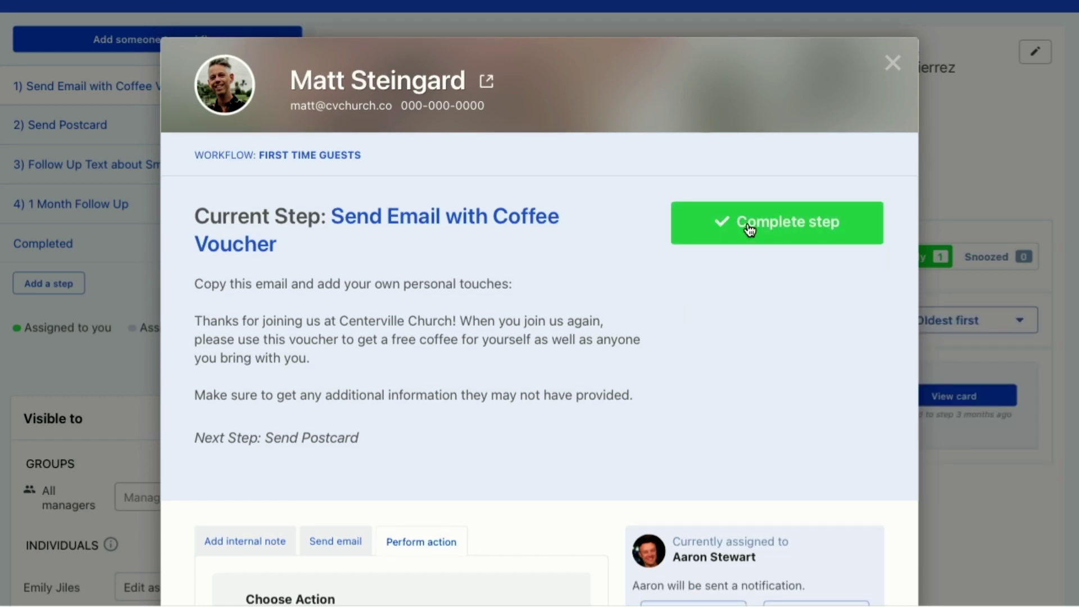
left_click(898, 73)
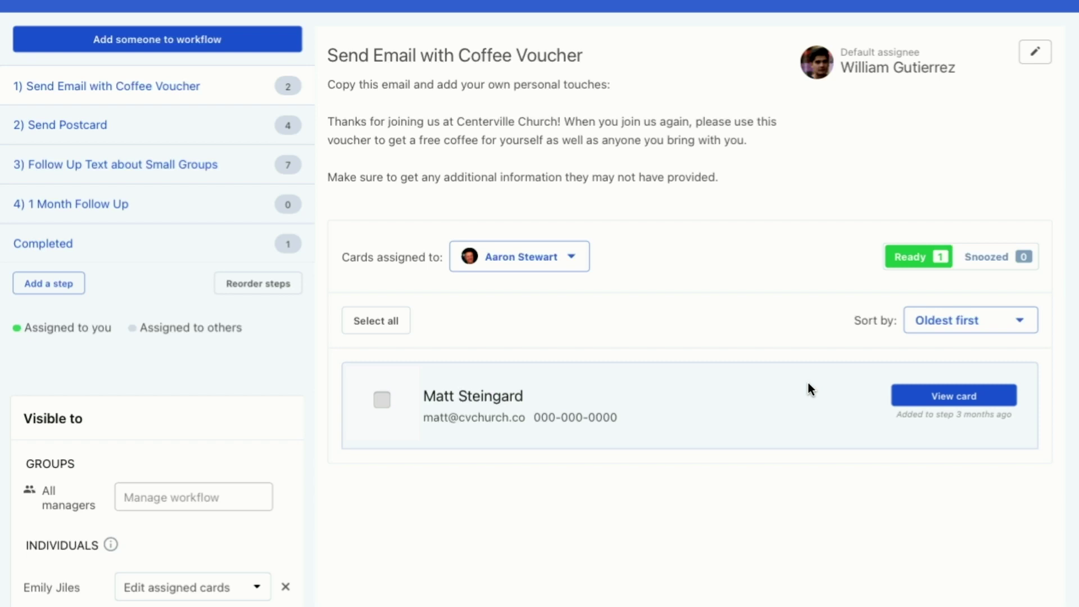
left_click(248, 170)
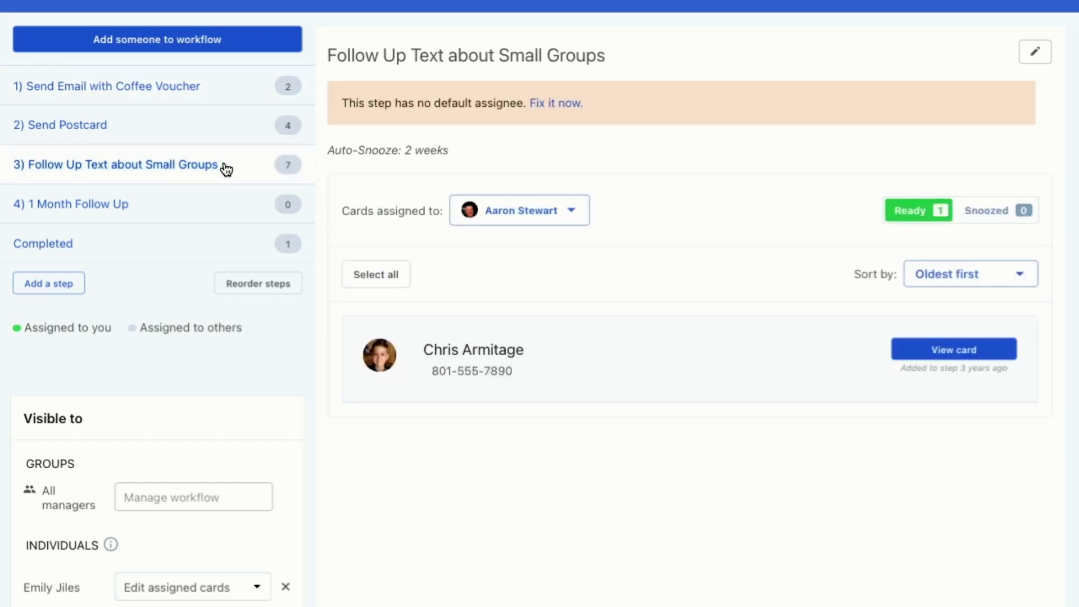
Filter to the 6 unassigned cards, select them all and reassign them to the team member.
left_click(527, 217)
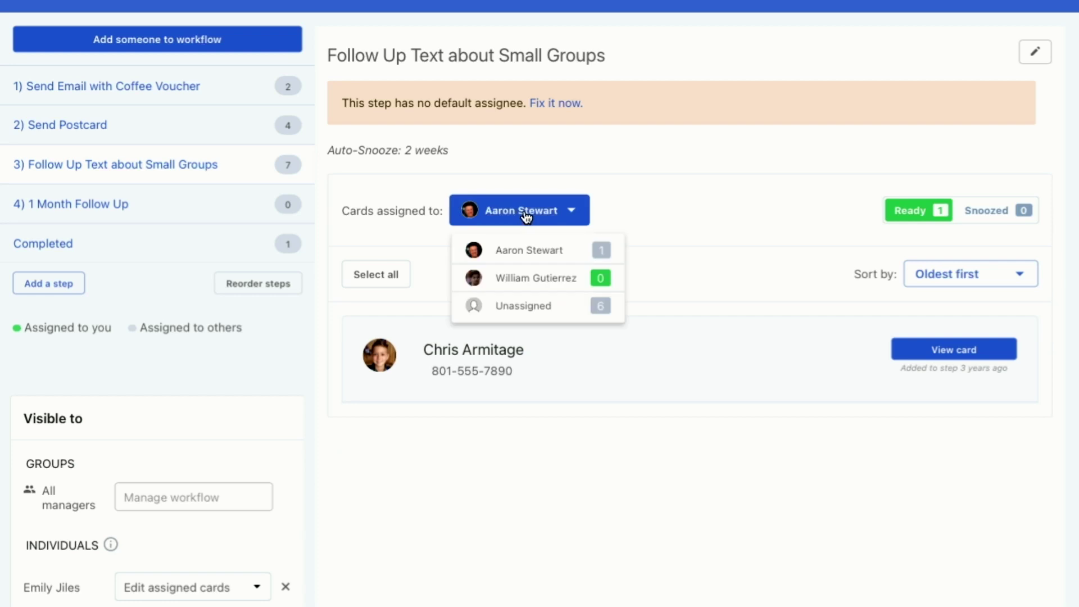
left_click(548, 308)
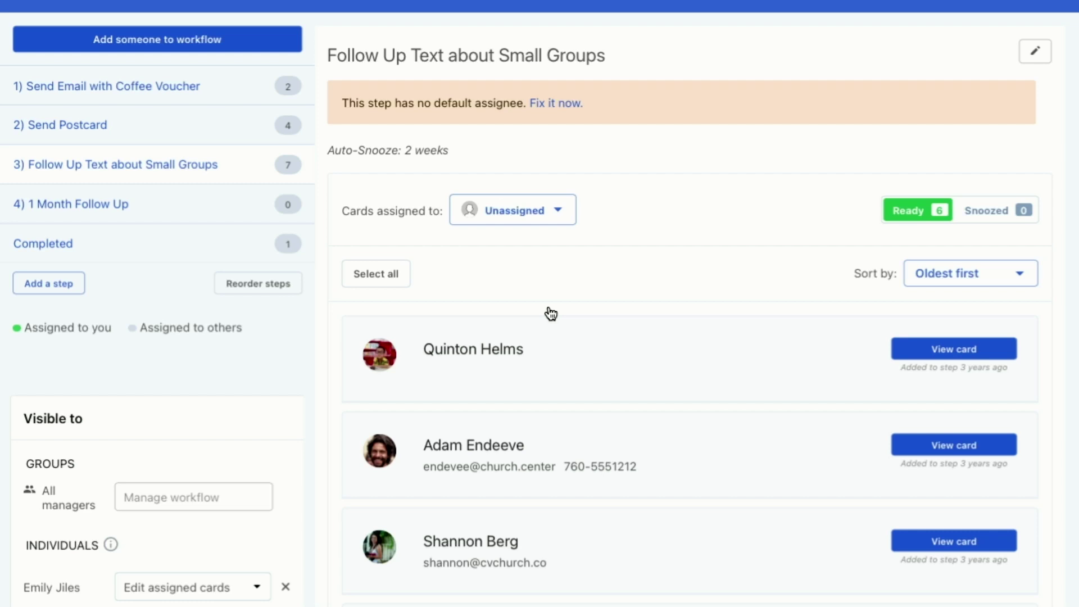
left_click(378, 275)
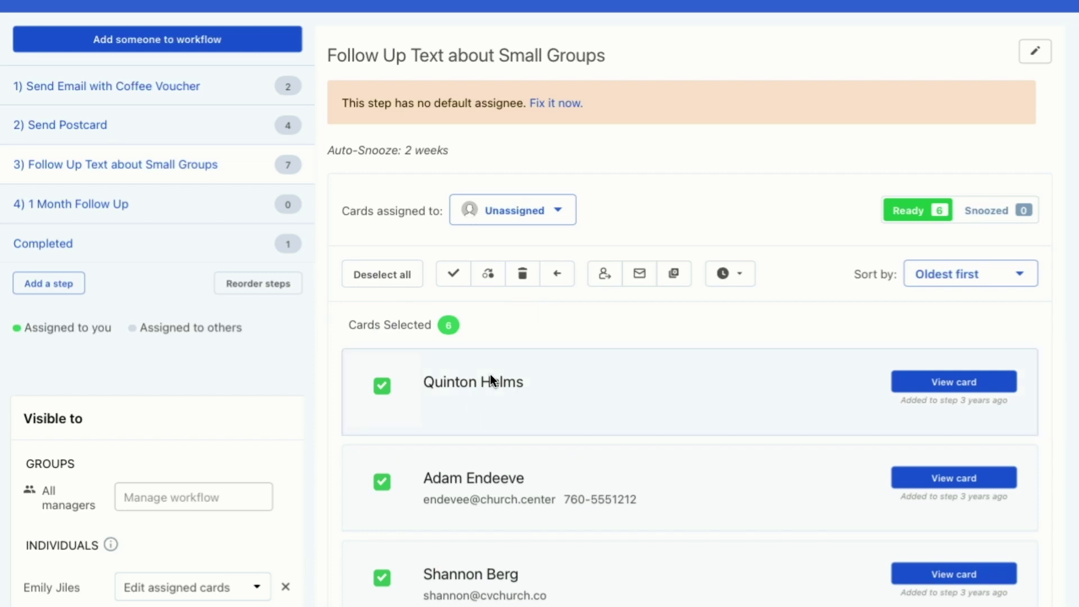
left_click(606, 278)
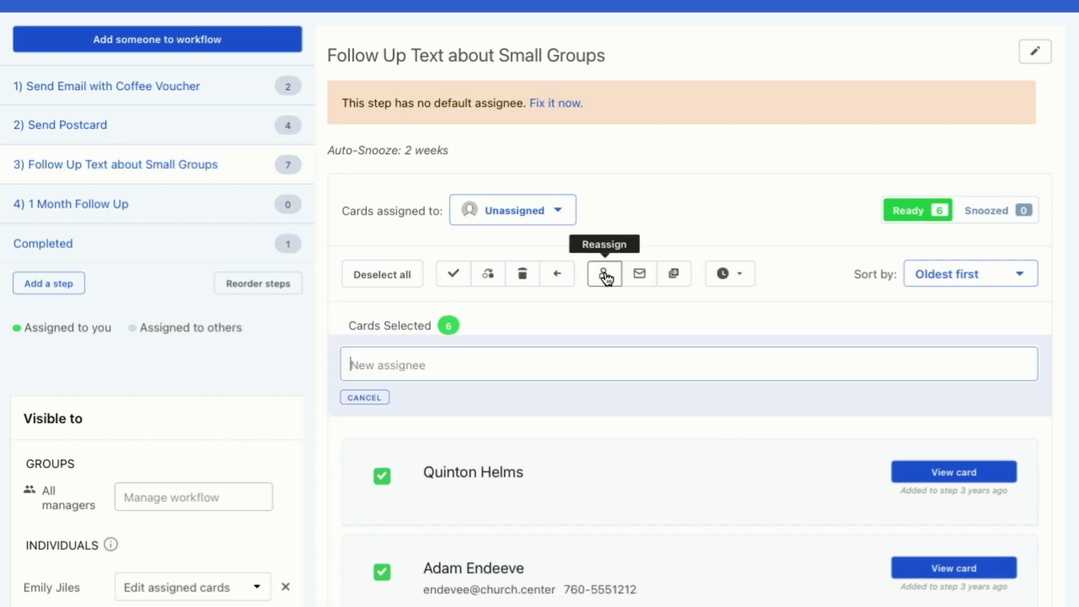
type("emily")
left_click(482, 406)
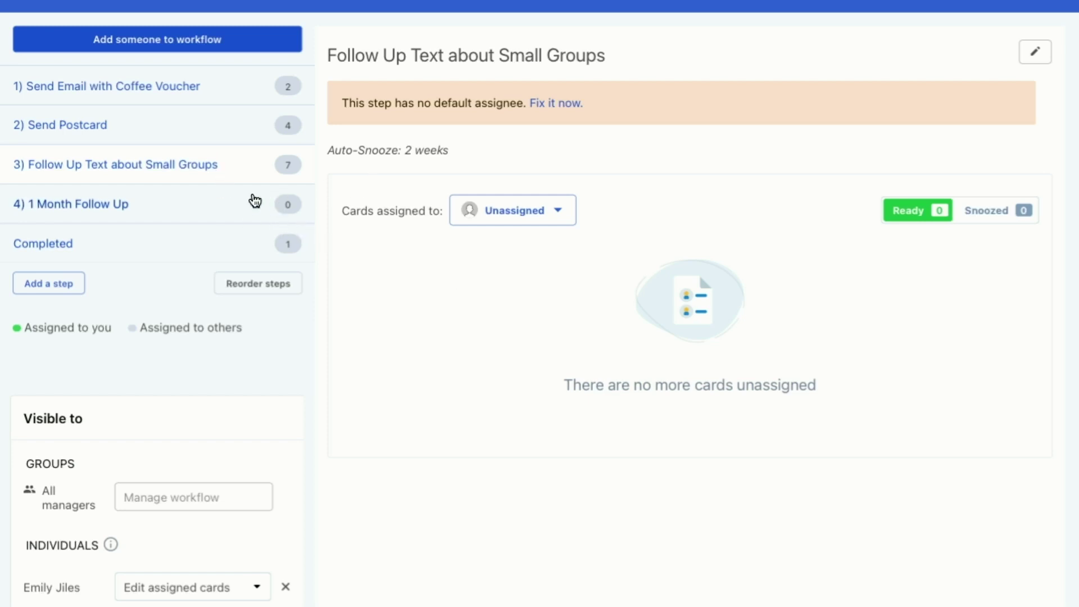
Filter to the new assignee's six cards and select all except the first two guests.
left_click(544, 215)
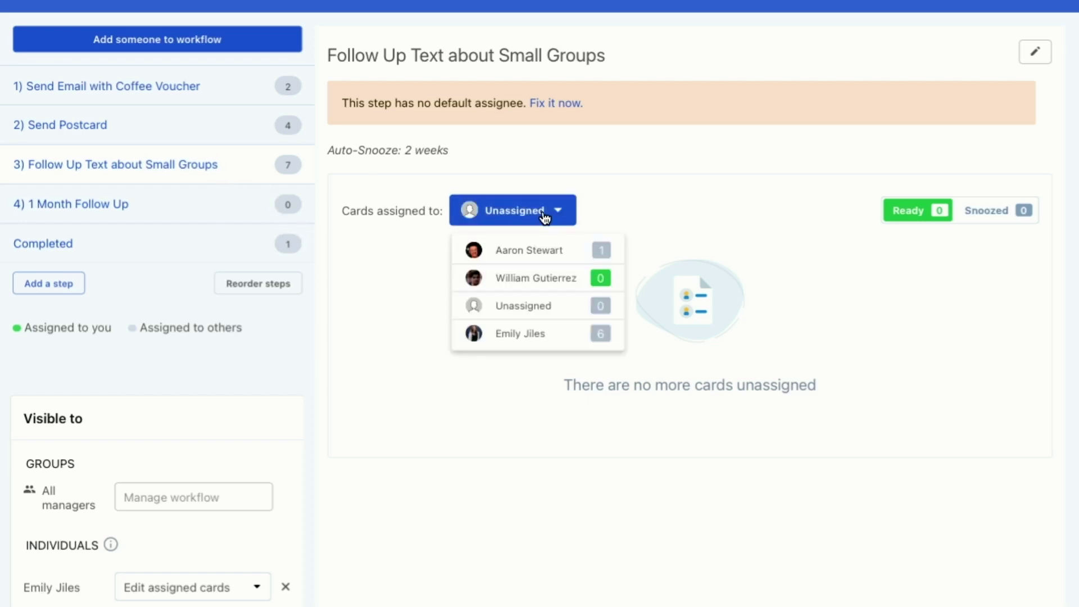
left_click(555, 332)
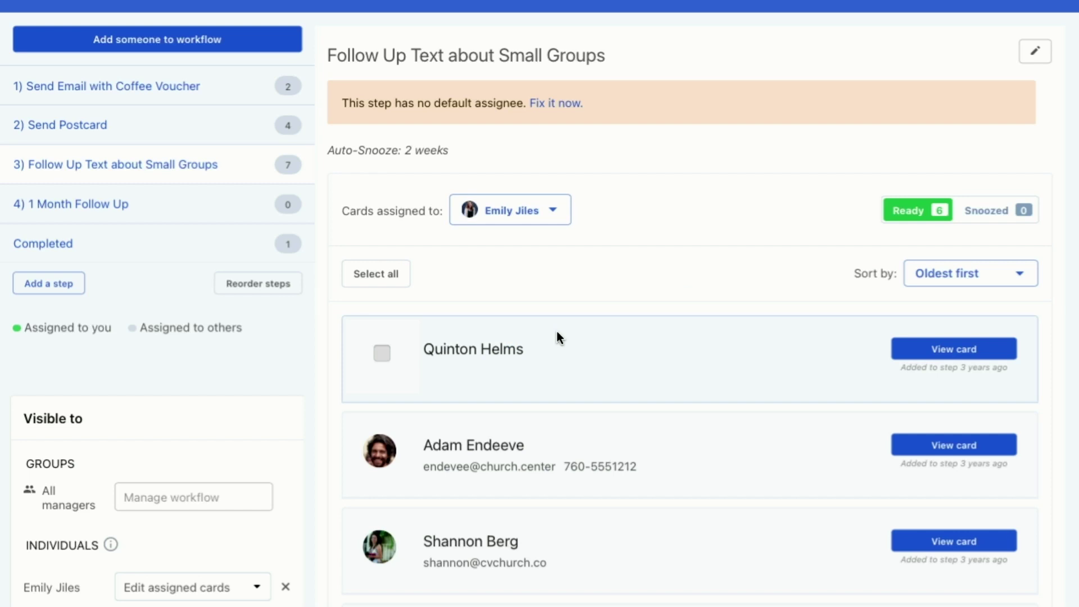
left_click(378, 277)
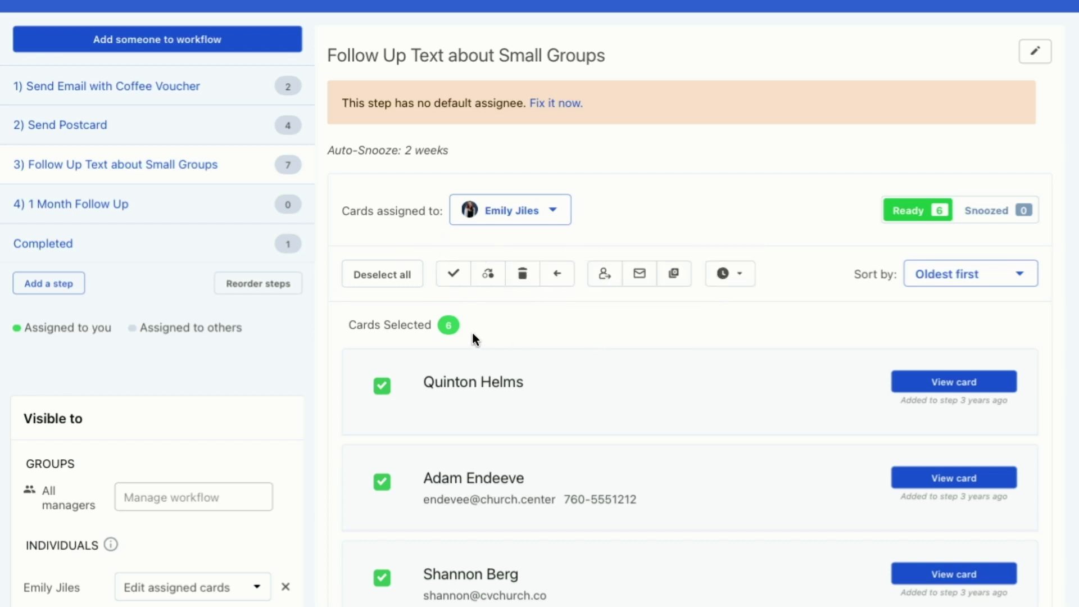
left_click(381, 386)
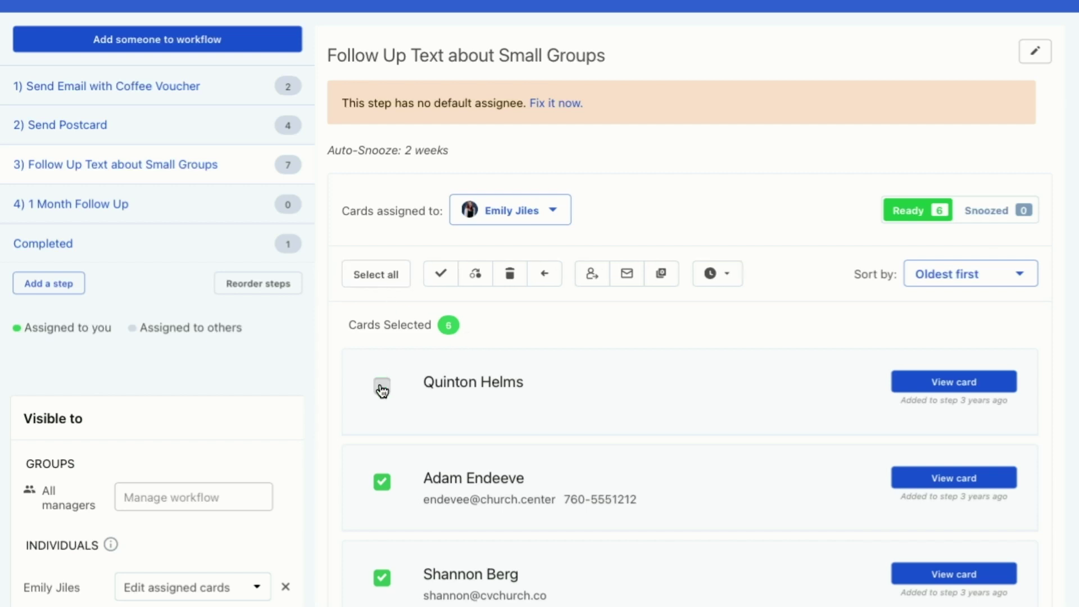
left_click(382, 484)
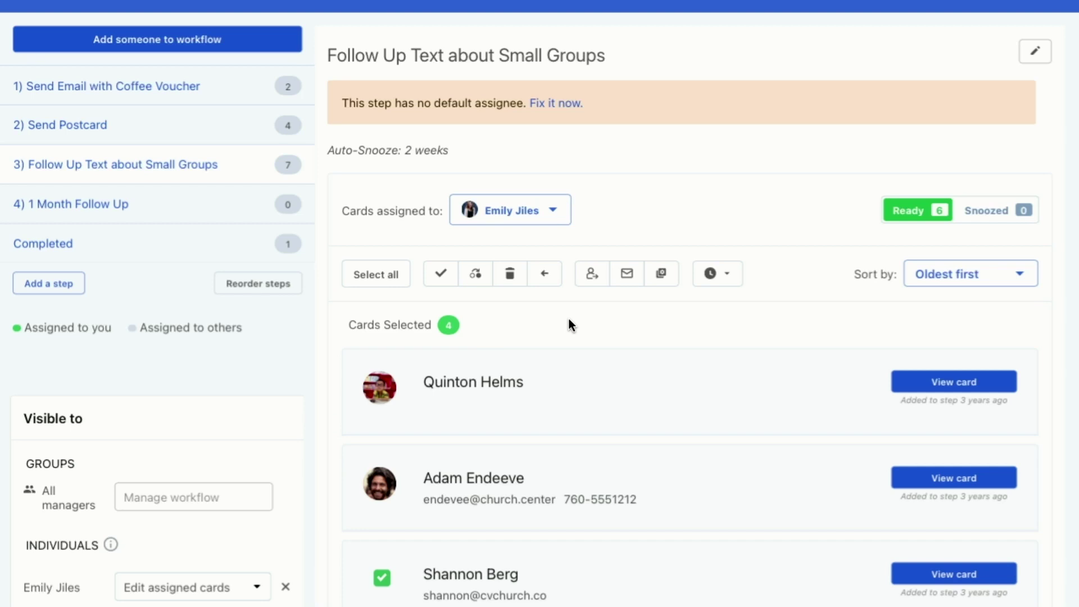
scroll(571, 324, "up", 2)
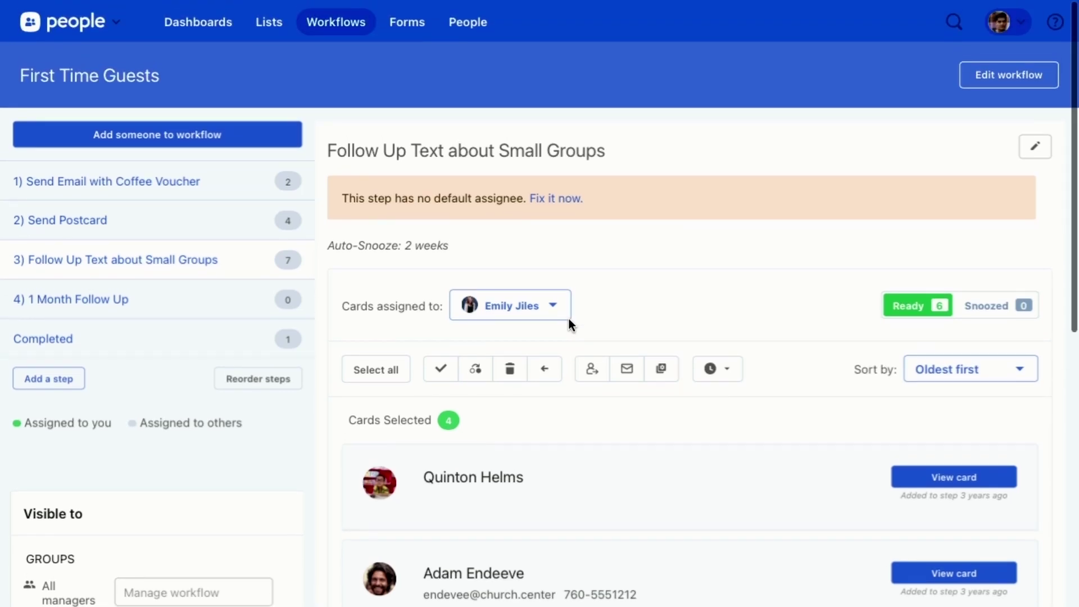